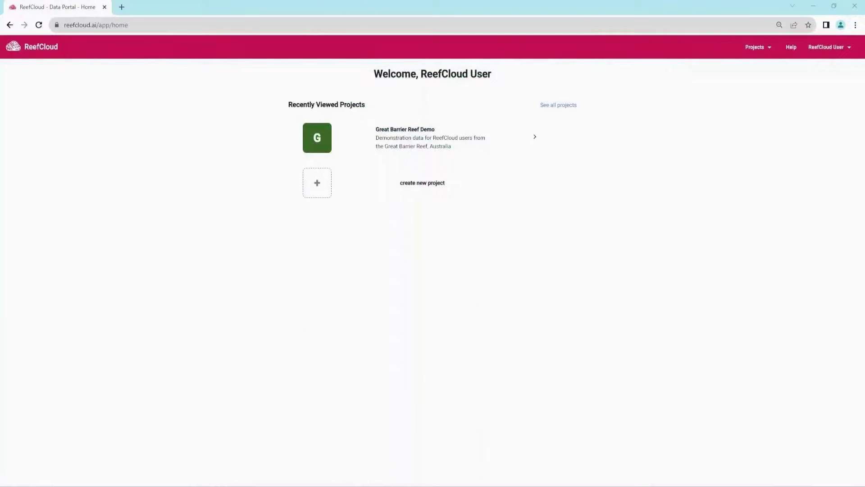
- Open the Great Barrier Reef Demo project and go to its Classify Images page
{"action": "left_click", "coordinate": [447, 155]}
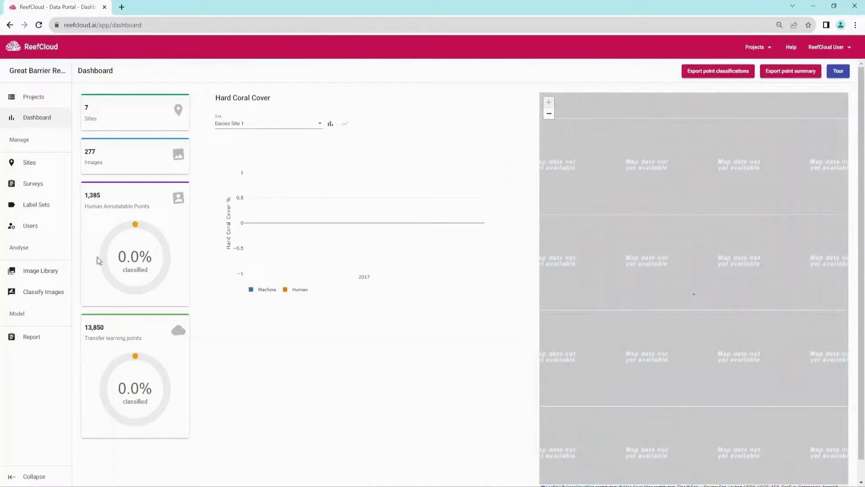
{"action": "left_click", "coordinate": [33, 297]}
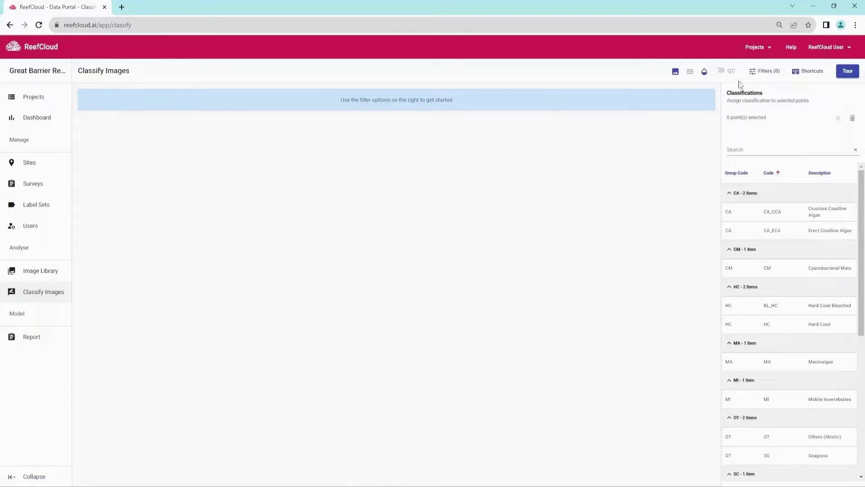
- Set the image filter to site Davies Site 1 and survey Davies 2017 Site1Tran5
{"action": "left_click", "coordinate": [766, 74]}
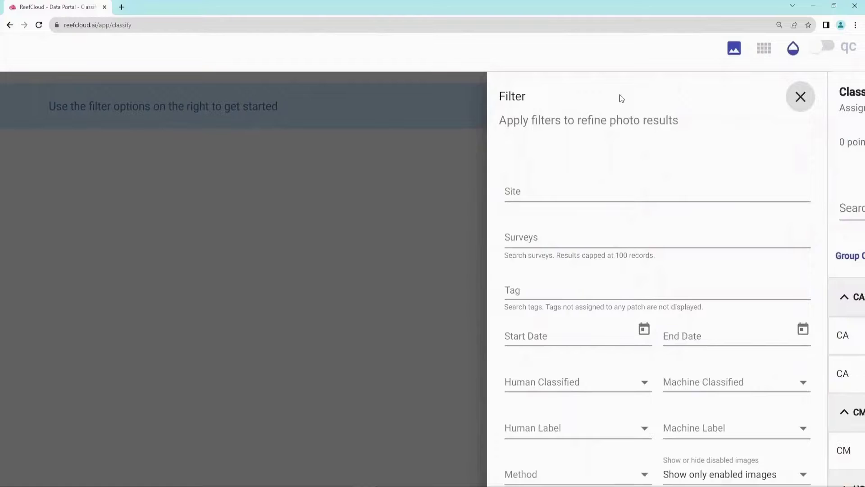
{"action": "left_click", "coordinate": [640, 187]}
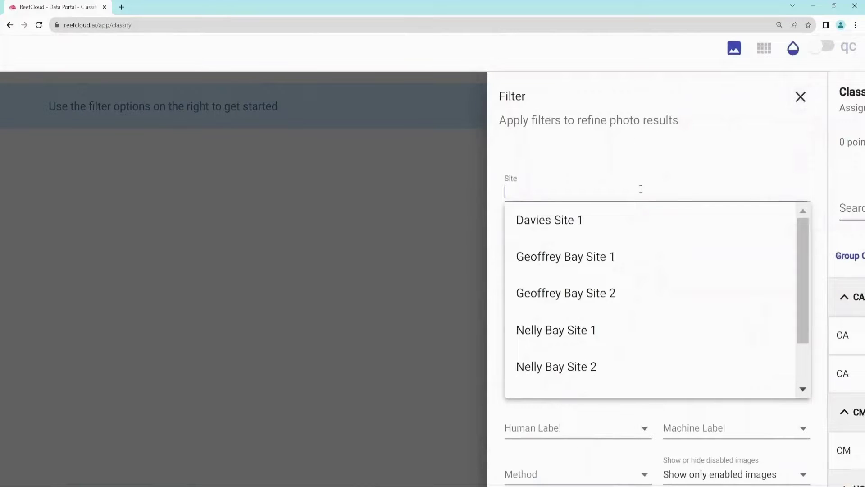
{"action": "left_click", "coordinate": [642, 220]}
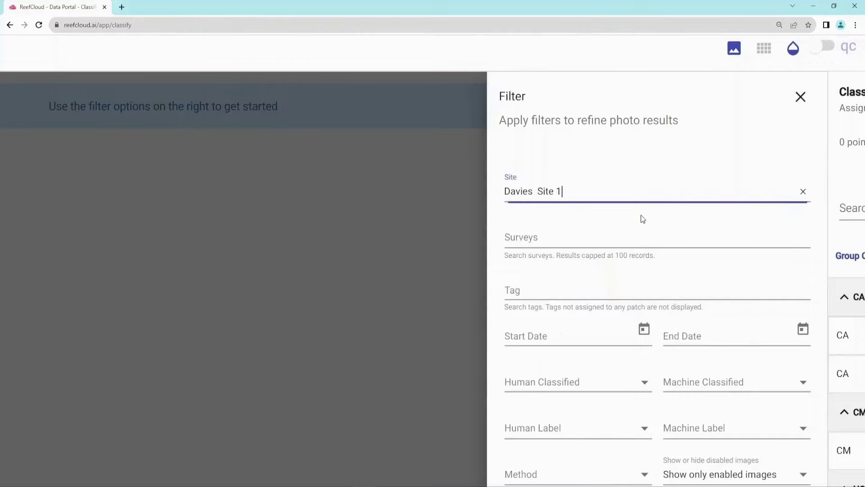
{"action": "left_click", "coordinate": [646, 235]}
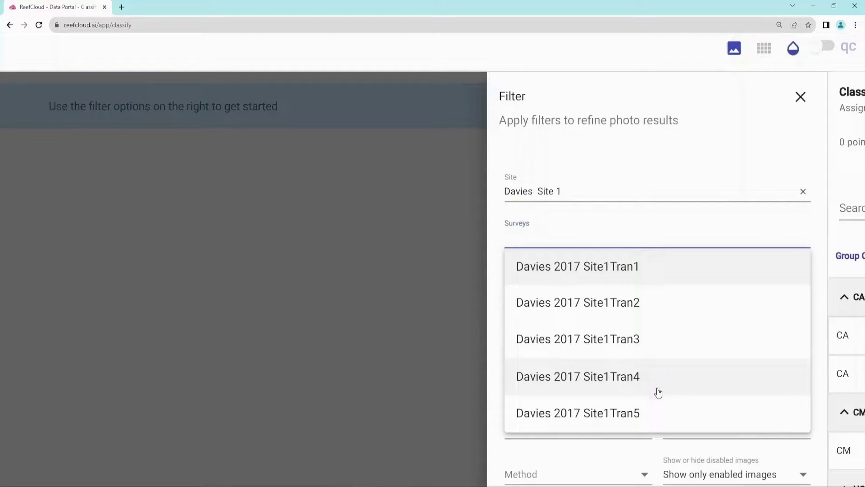
{"action": "left_click", "coordinate": [660, 415]}
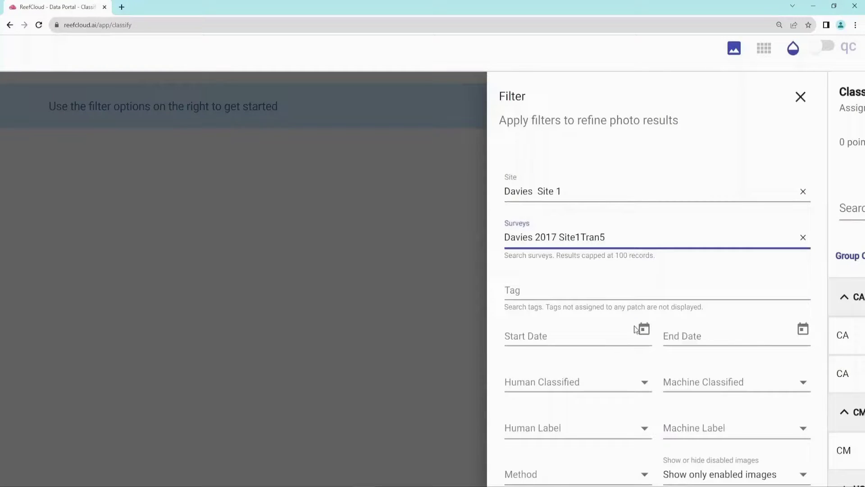
- Keep Only Show Editable Points checked and apply the filter
{"action": "scroll", "coordinate": [551, 295], "scroll_direction": "down", "scroll_amount": 1}
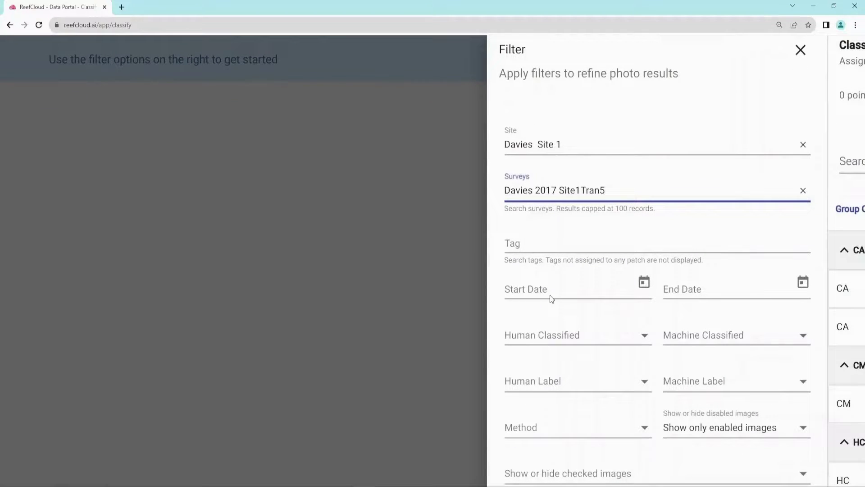
{"action": "scroll", "coordinate": [549, 295], "scroll_direction": "down", "scroll_amount": 1}
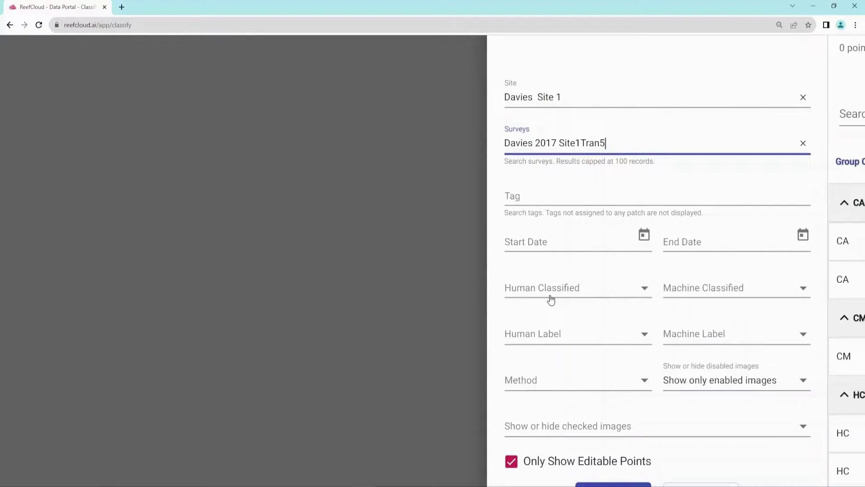
{"action": "scroll", "coordinate": [550, 296], "scroll_direction": "down", "scroll_amount": 1}
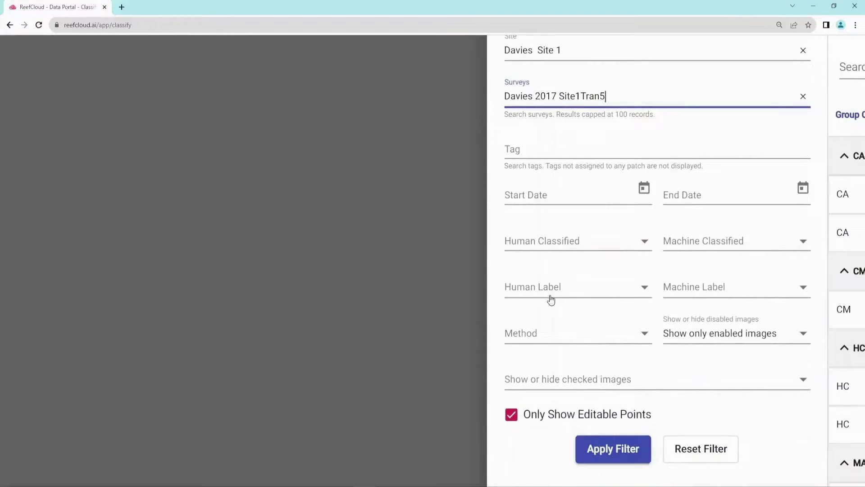
{"action": "scroll", "coordinate": [551, 299], "scroll_direction": "down", "scroll_amount": 1}
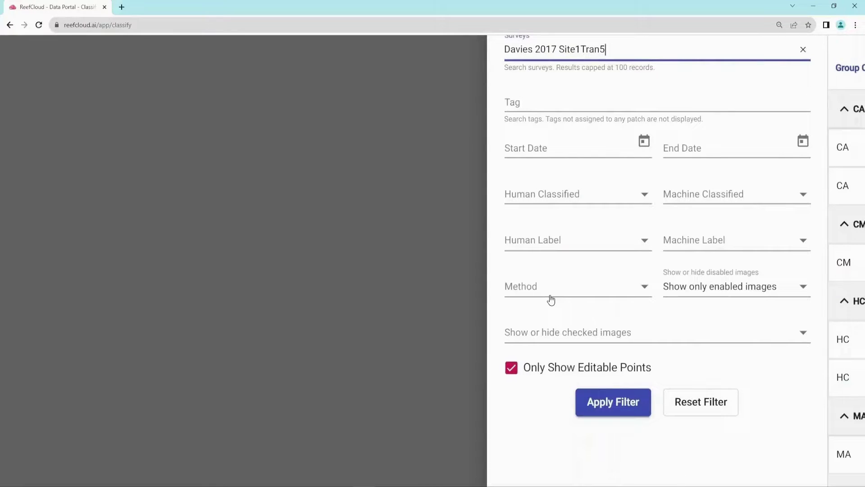
{"action": "scroll", "coordinate": [551, 300], "scroll_direction": "down", "scroll_amount": 1}
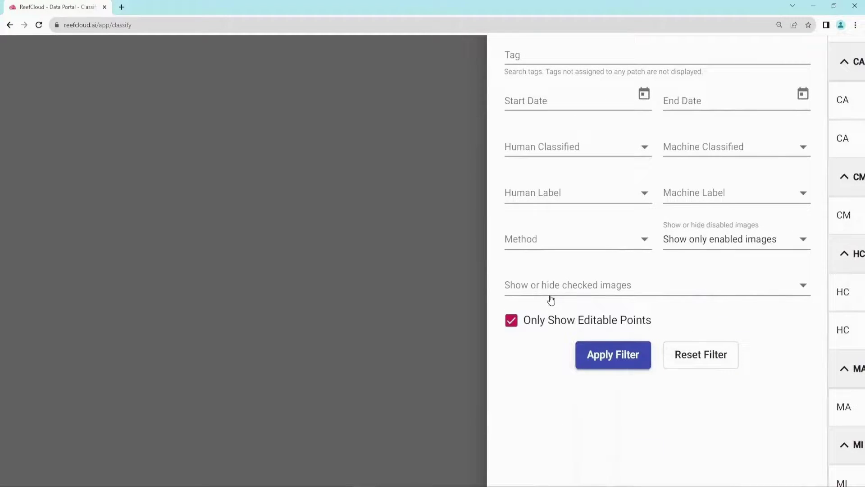
{"action": "left_click", "coordinate": [564, 325]}
{"action": "left_click", "coordinate": [564, 326]}
{"action": "left_click", "coordinate": [614, 355]}
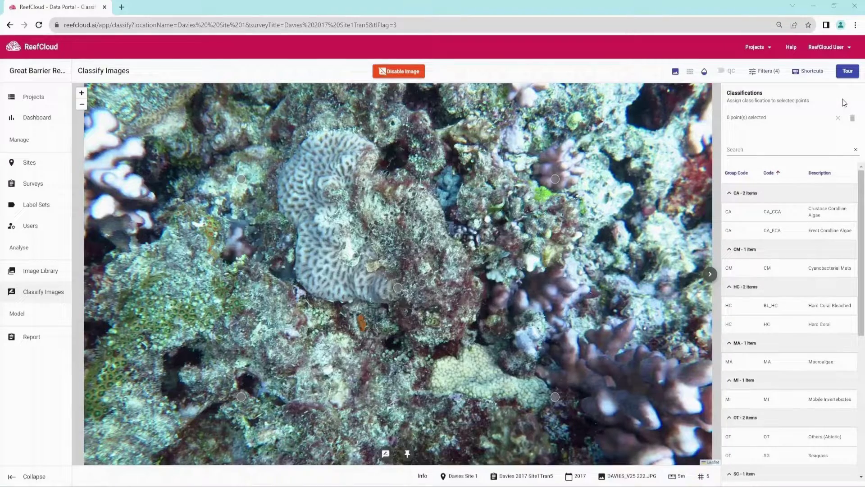
- Scroll around the DAVIES_V25 222.JPG photo to inspect its unclassified points
{"action": "scroll", "coordinate": [844, 103], "scroll_direction": "up", "scroll_amount": 5}
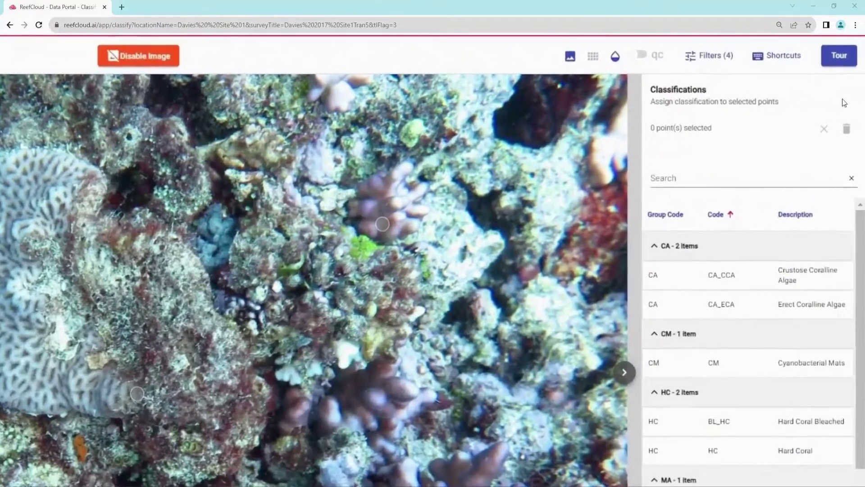
{"action": "scroll", "coordinate": [844, 103], "scroll_direction": "up", "scroll_amount": 2}
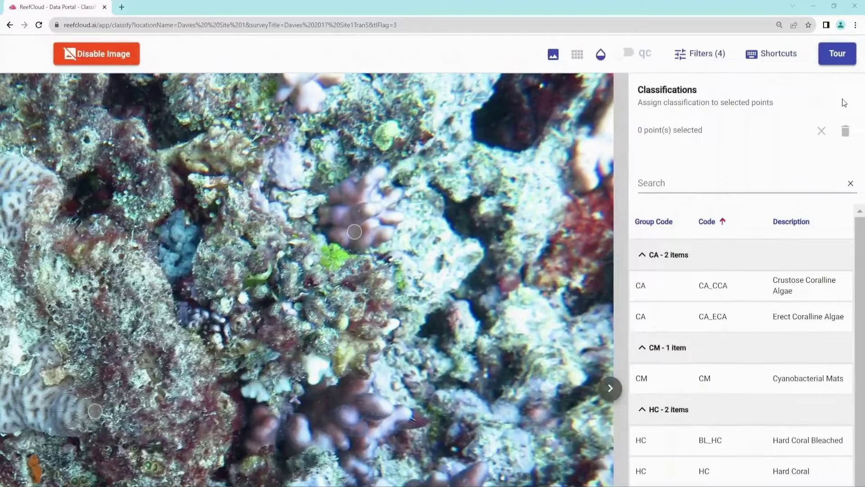
{"action": "scroll", "coordinate": [355, 197], "scroll_direction": "down", "scroll_amount": 1}
- Label the point on the pink branching coral HC – Hard Coral, found by searching 'hard'
{"action": "mouse_move", "coordinate": [355, 197]}
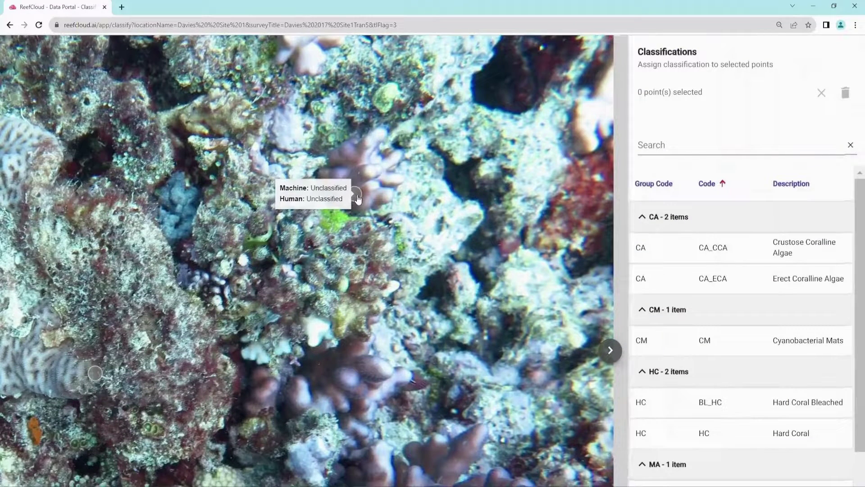
{"action": "left_click", "coordinate": [356, 196]}
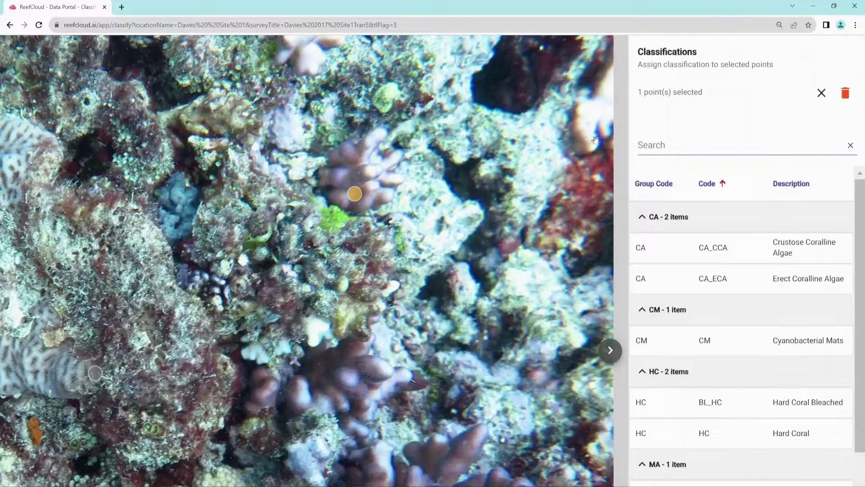
{"action": "left_click", "coordinate": [647, 141]}
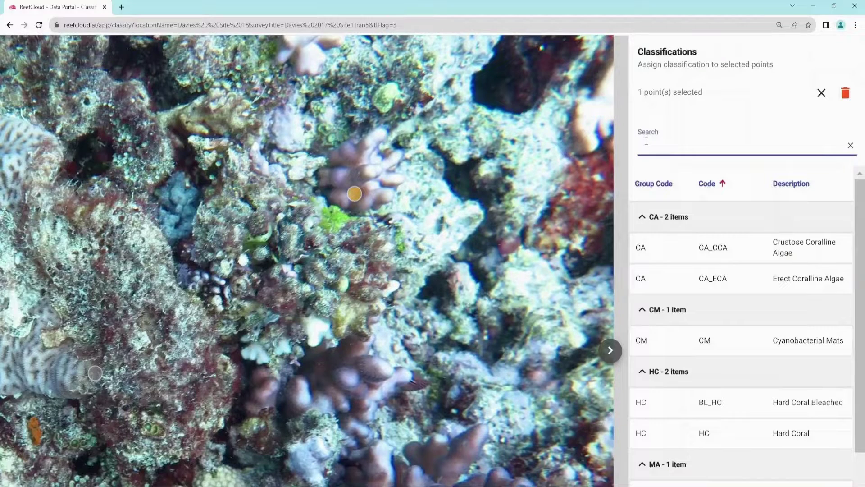
{"action": "type", "text": "hard"}
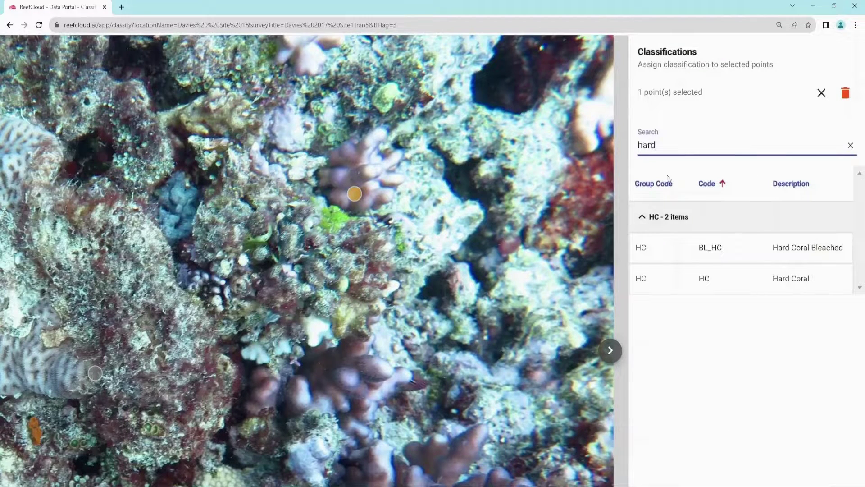
{"action": "left_click", "coordinate": [723, 278]}
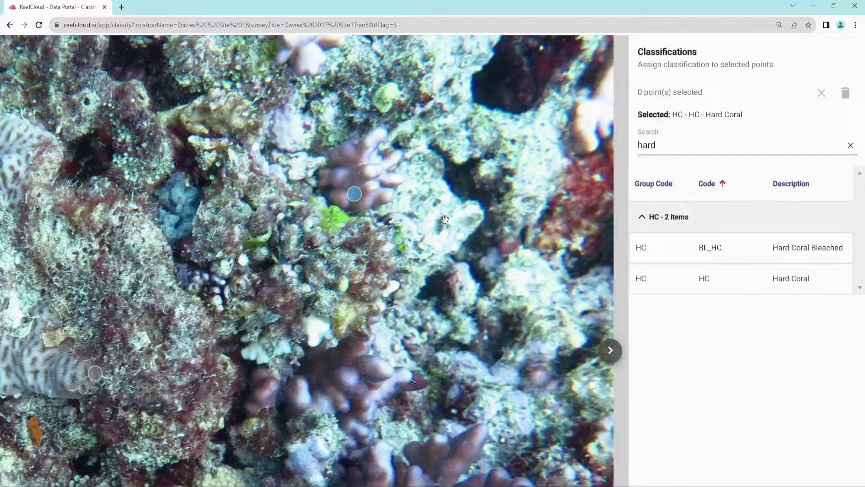
{"action": "mouse_move", "coordinate": [357, 199]}
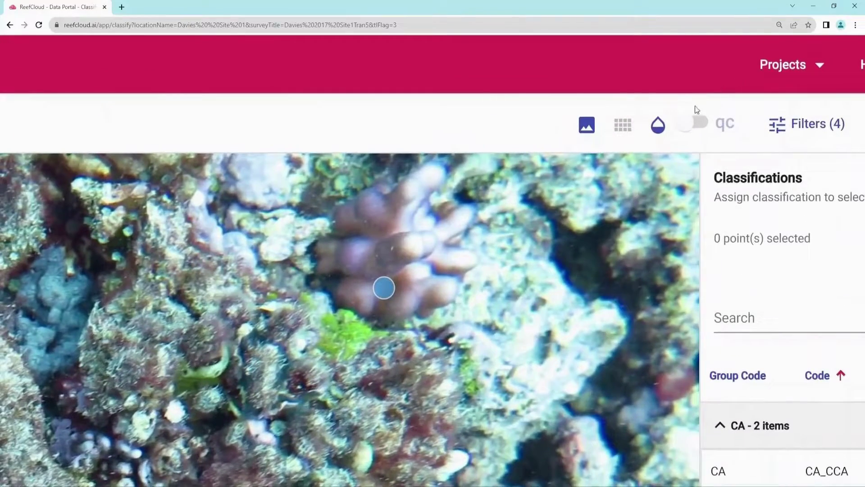
- In the marker settings, turn crosshair markers on and then back off
{"action": "left_click", "coordinate": [661, 129]}
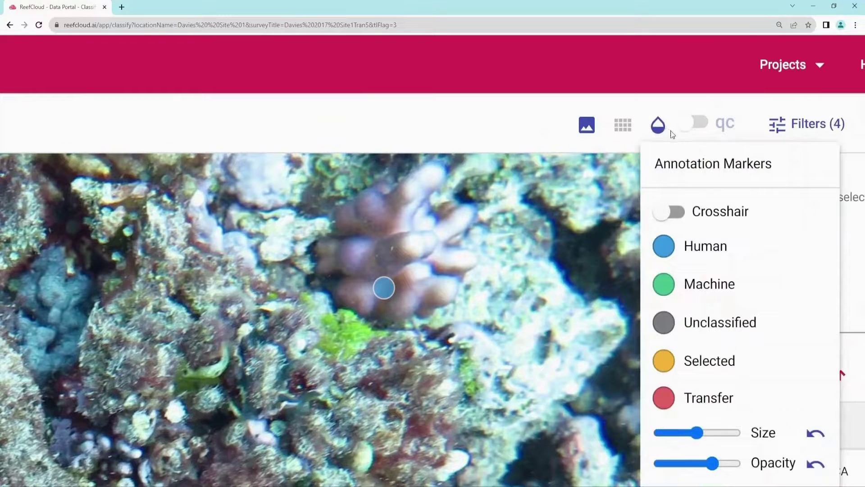
{"action": "left_click", "coordinate": [671, 212]}
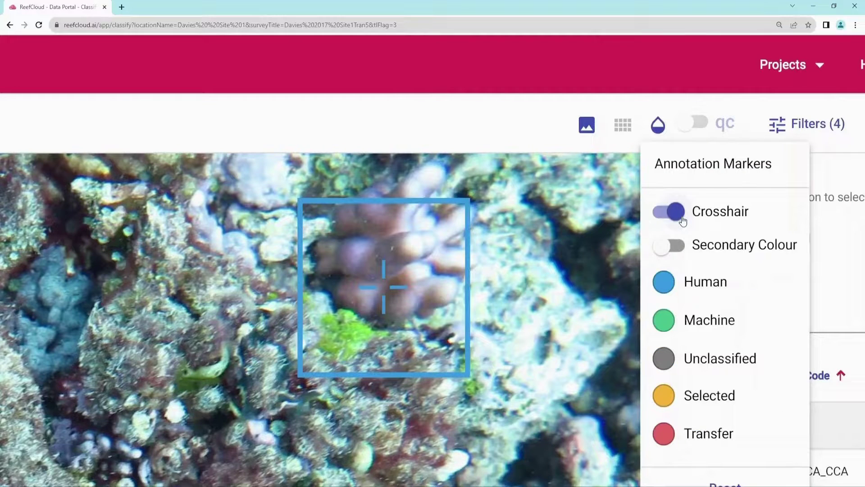
{"action": "left_click", "coordinate": [681, 218]}
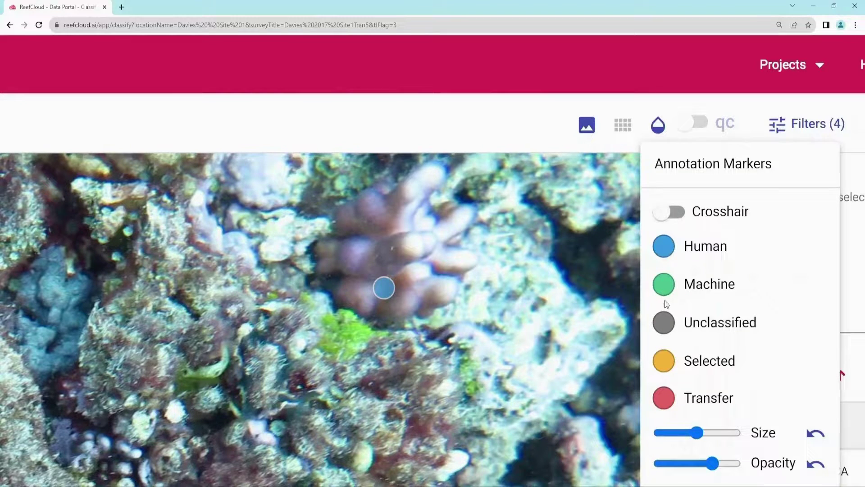
- Set the Human marker colour to dark red, then reset it to default blue
{"action": "left_click", "coordinate": [664, 247]}
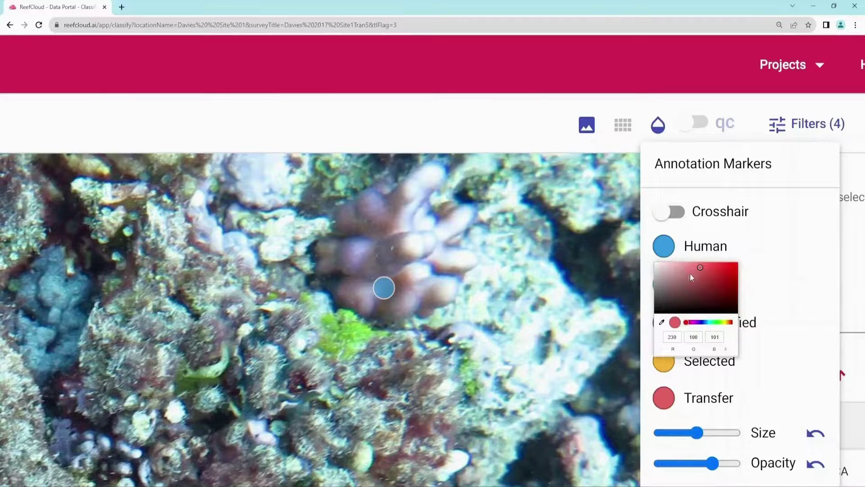
{"action": "left_click", "coordinate": [735, 284]}
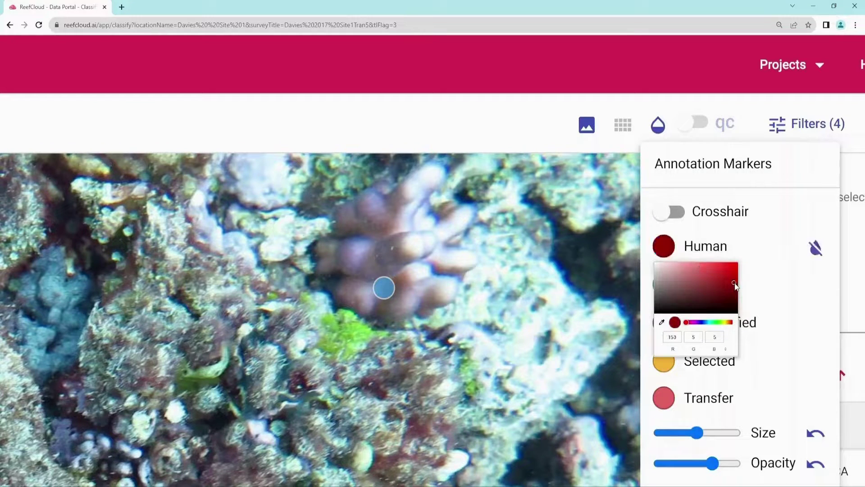
{"action": "left_click", "coordinate": [822, 283]}
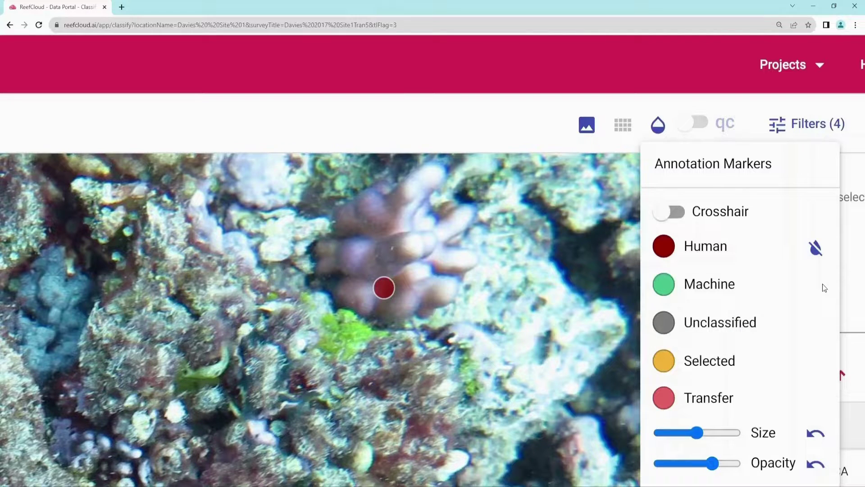
{"action": "left_click", "coordinate": [815, 249]}
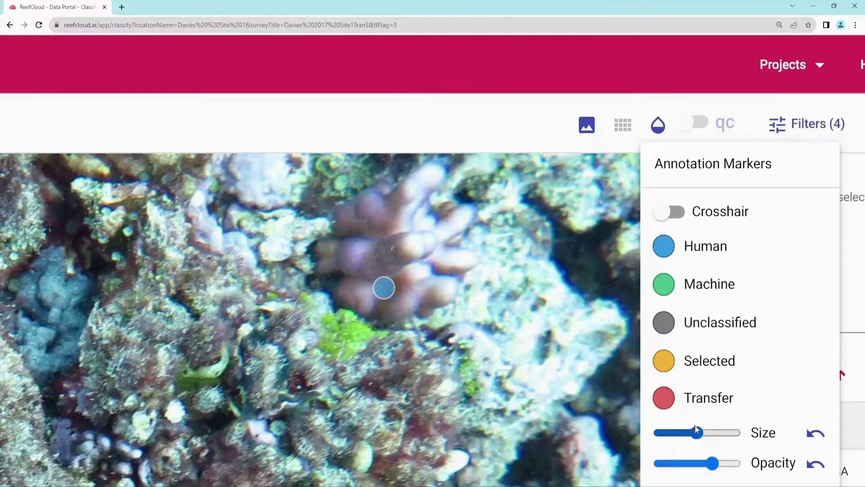
- Try larger, more opaque markers, then reset marker size and opacity to defaults
{"action": "left_click_drag", "start_coordinate": [697, 433], "coordinate": [729, 434]}
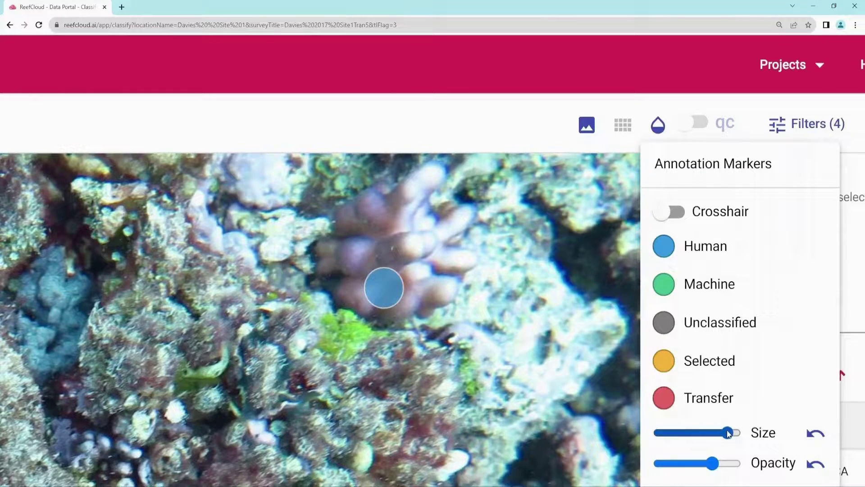
{"action": "mouse_move", "coordinate": [712, 464]}
{"action": "left_mouse_down"}
{"action": "mouse_move", "coordinate": [676, 469]}
{"action": "mouse_move", "coordinate": [739, 466]}
{"action": "left_mouse_up"}
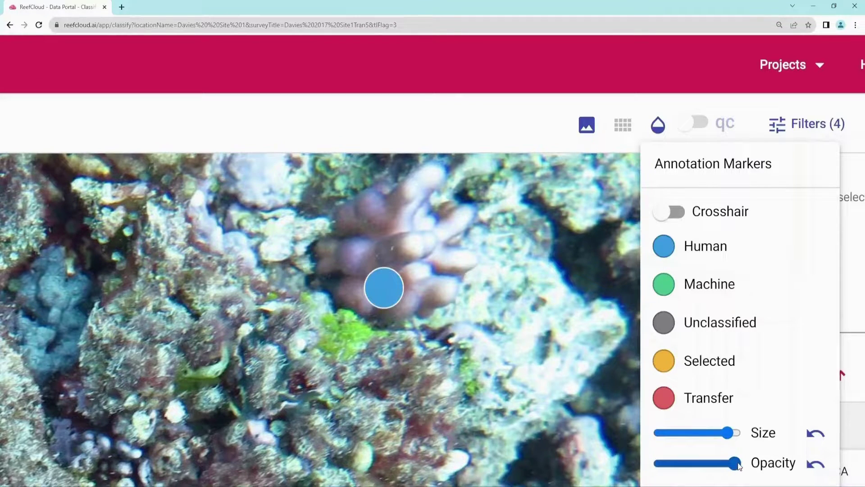
{"action": "scroll", "coordinate": [795, 374], "scroll_direction": "down", "scroll_amount": 2}
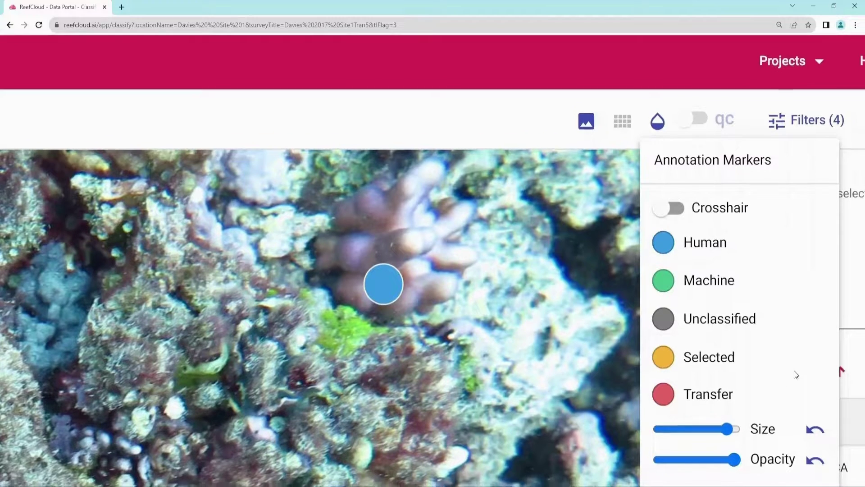
{"action": "scroll", "coordinate": [795, 374], "scroll_direction": "down", "scroll_amount": 2}
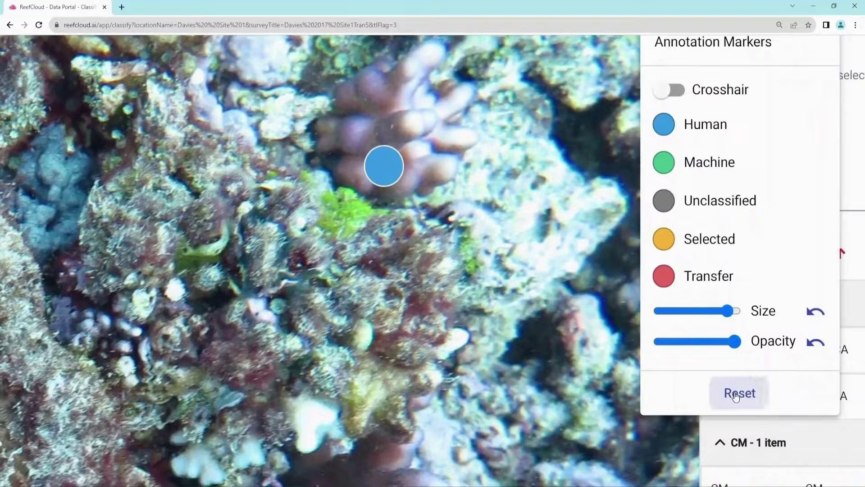
{"action": "left_click", "coordinate": [736, 396]}
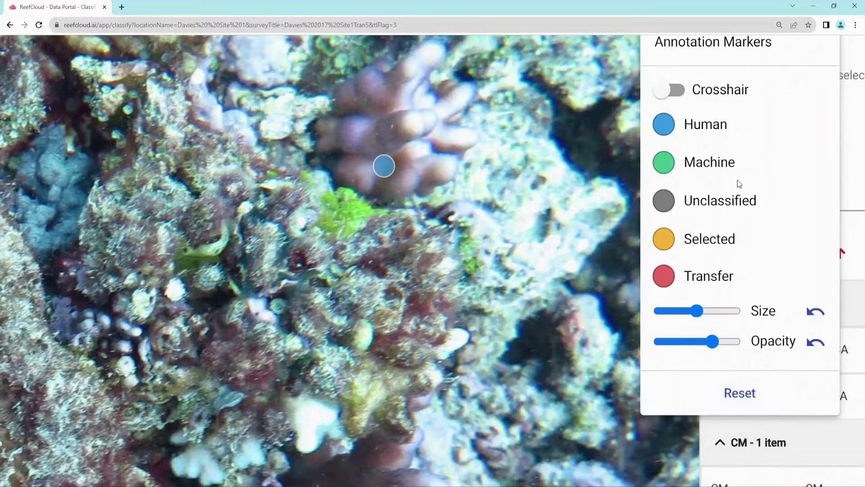
{"action": "scroll", "coordinate": [739, 184], "scroll_direction": "up", "scroll_amount": 4}
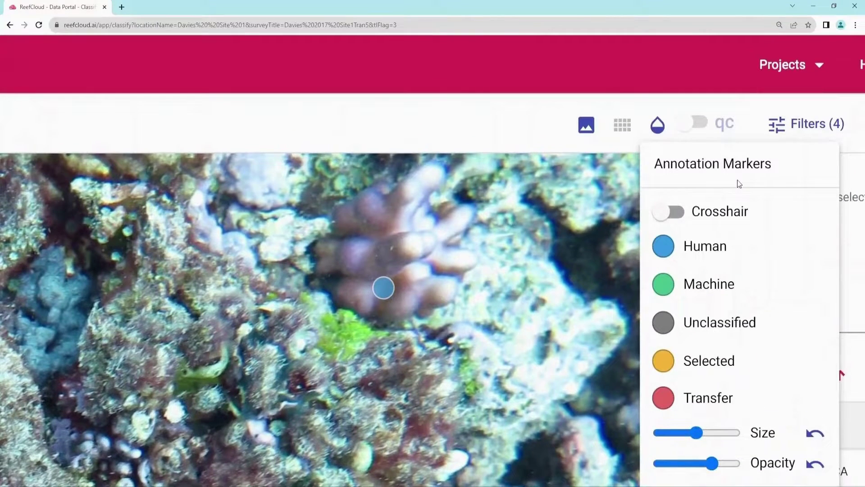
- Close marker settings, toggle point labels on and off, and show the five point thumbnails
{"action": "left_click", "coordinate": [584, 130]}
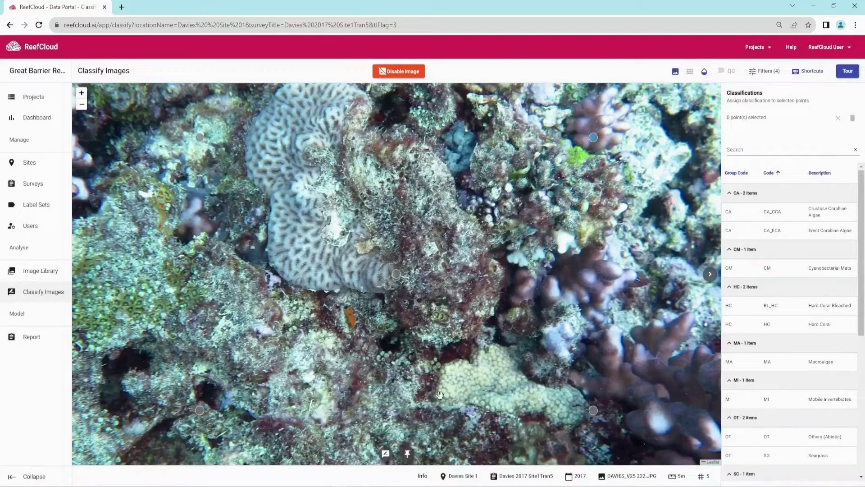
{"action": "left_click", "coordinate": [386, 454]}
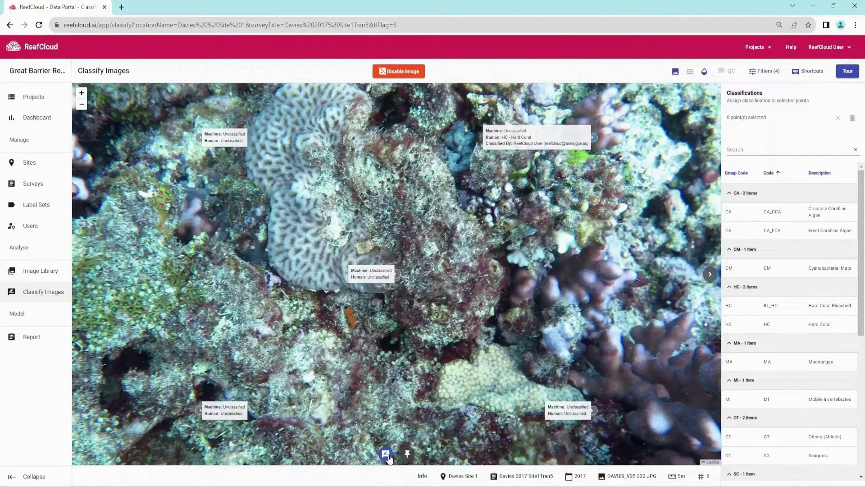
{"action": "left_click", "coordinate": [388, 455]}
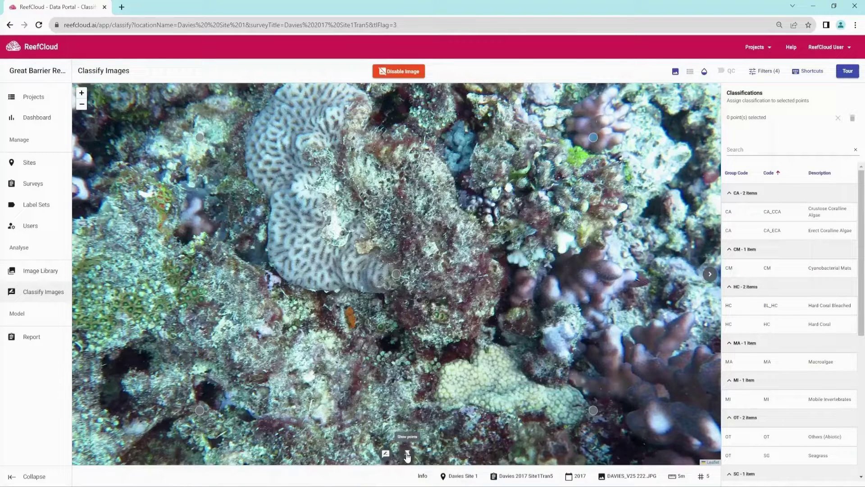
{"action": "left_click", "coordinate": [407, 453]}
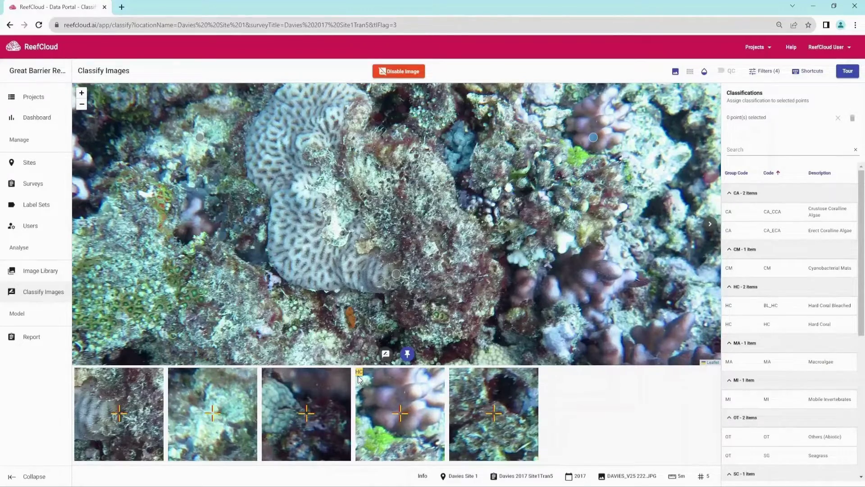
- Label the third and fifth points TA – Turf Algae using a 'tur' code search
{"action": "scroll", "coordinate": [358, 374], "scroll_direction": "up", "scroll_amount": 5}
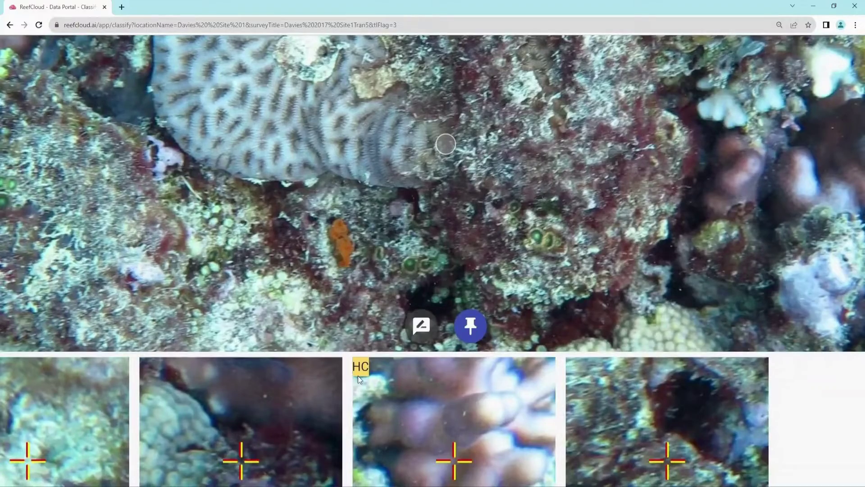
{"action": "scroll", "coordinate": [358, 375], "scroll_direction": "down", "scroll_amount": 5}
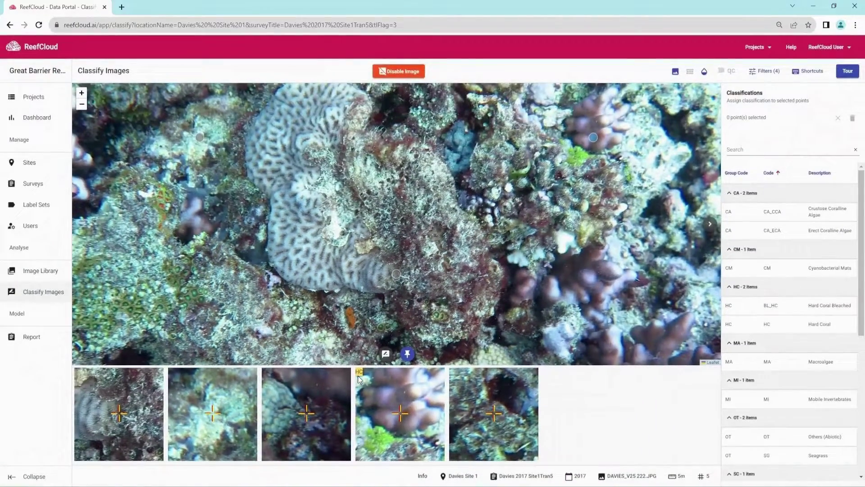
{"action": "left_click", "coordinate": [299, 403]}
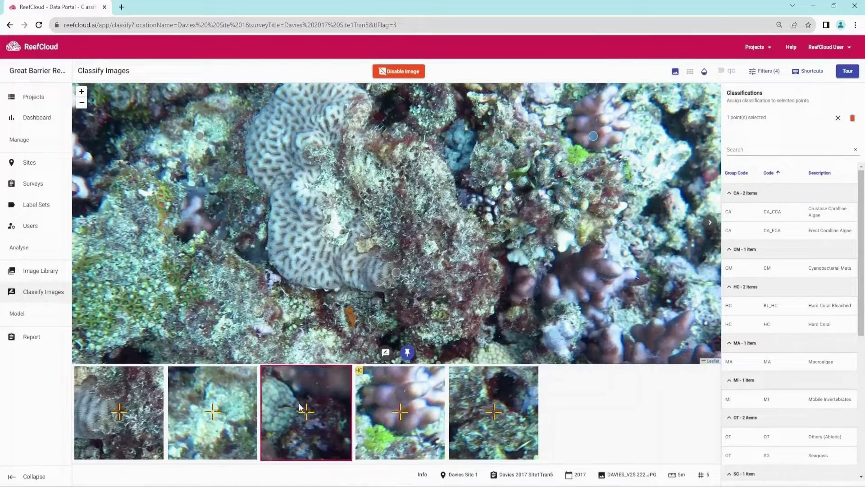
{"action": "left_click", "coordinate": [495, 401]}
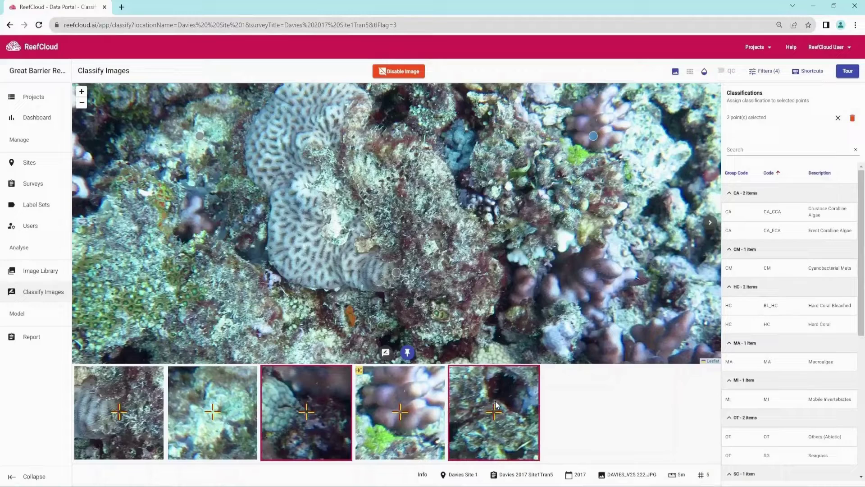
{"action": "left_click", "coordinate": [764, 152]}
{"action": "type", "text": "turf"}
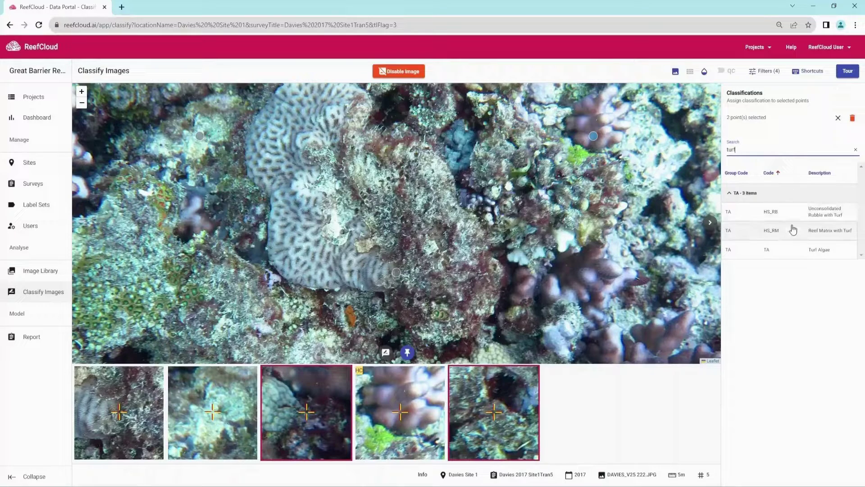
{"action": "left_click", "coordinate": [804, 253]}
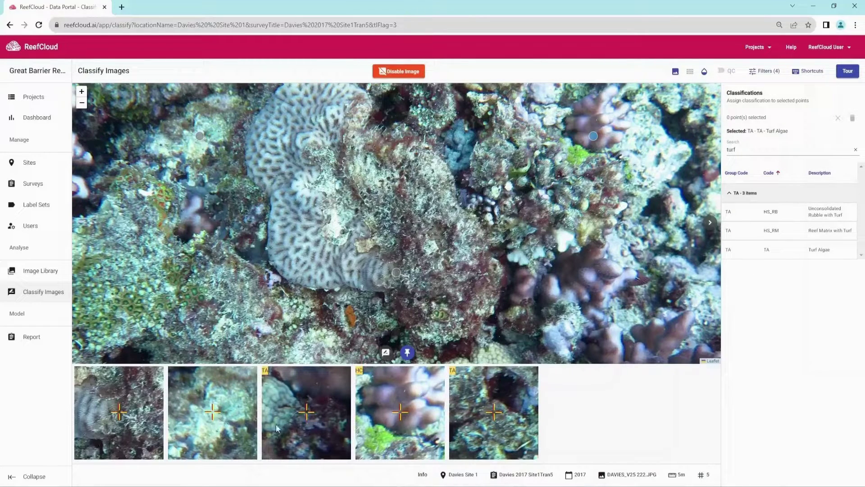
- Label point two Turf Algae and point one HS_RM Reef Matrix with Turf, then open DAVIES_V25 224.JPG
{"action": "left_click", "coordinate": [209, 426]}
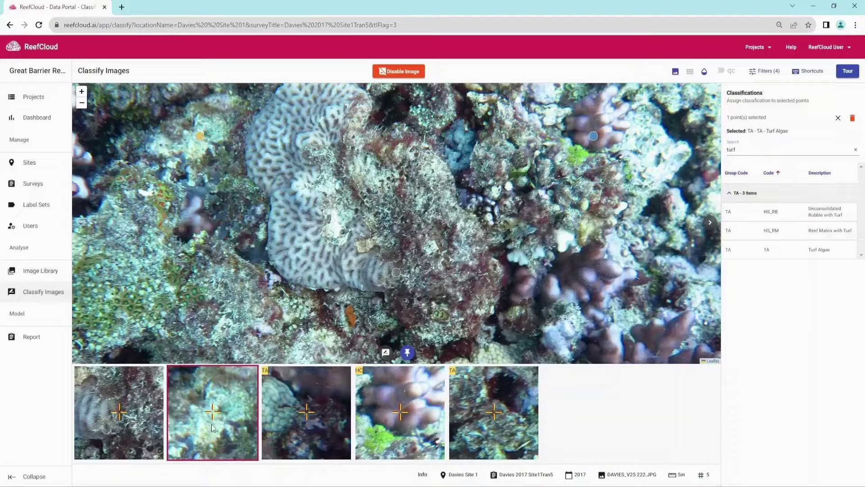
{"action": "left_click", "coordinate": [776, 256]}
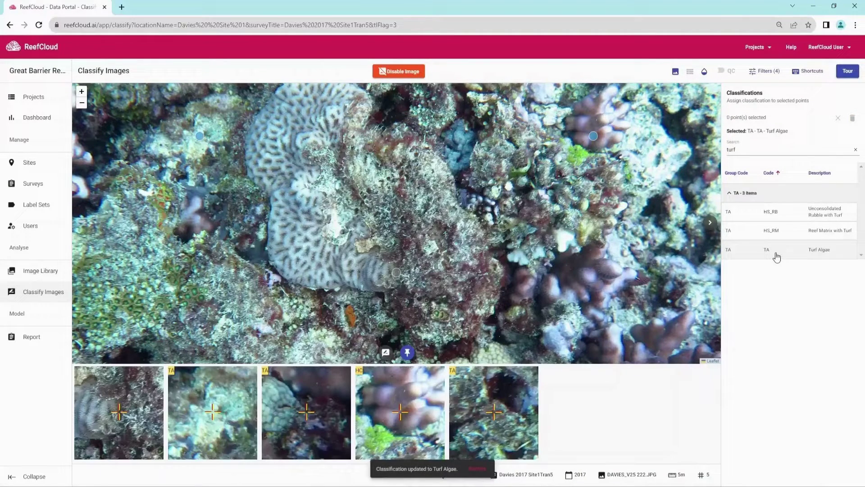
{"action": "left_click", "coordinate": [130, 415]}
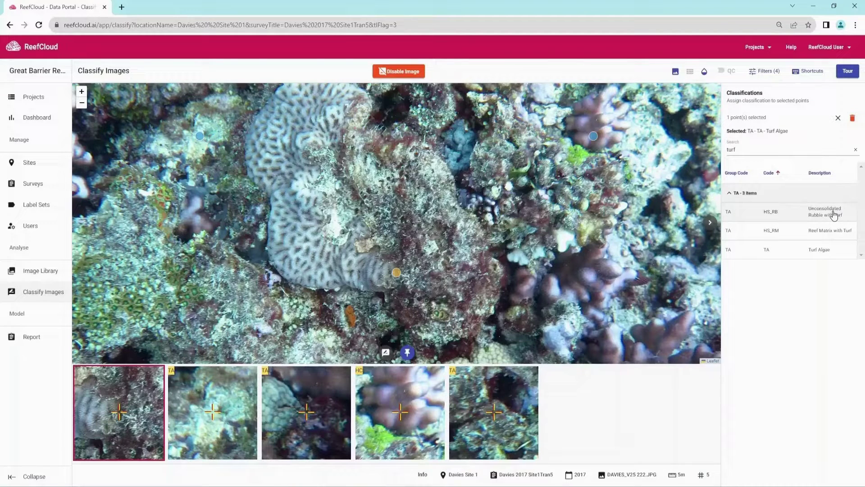
{"action": "left_click", "coordinate": [833, 235]}
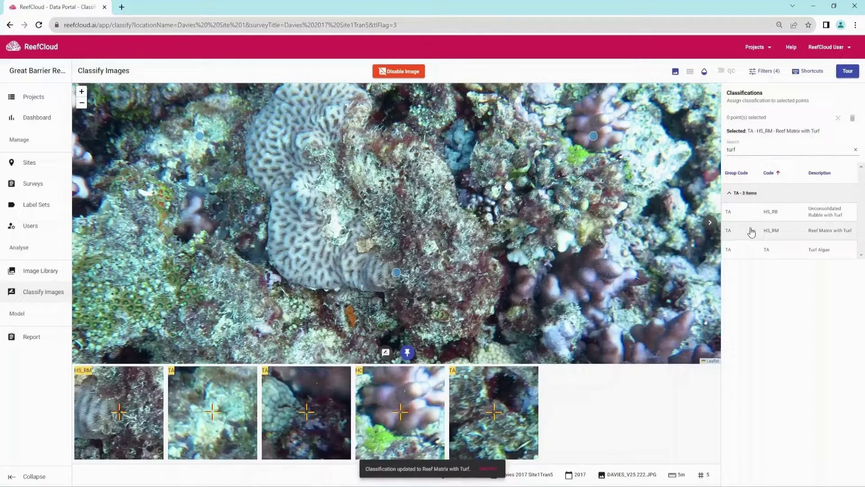
{"action": "left_click", "coordinate": [711, 226]}
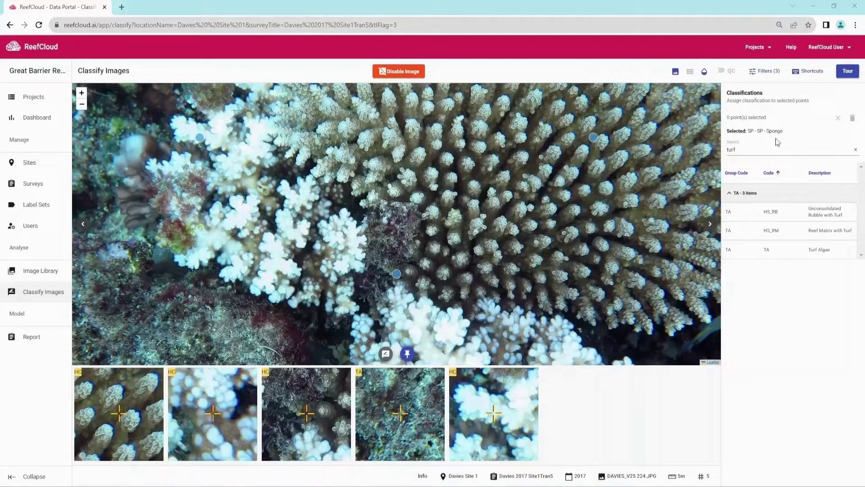
{"action": "left_click", "coordinate": [810, 74]}
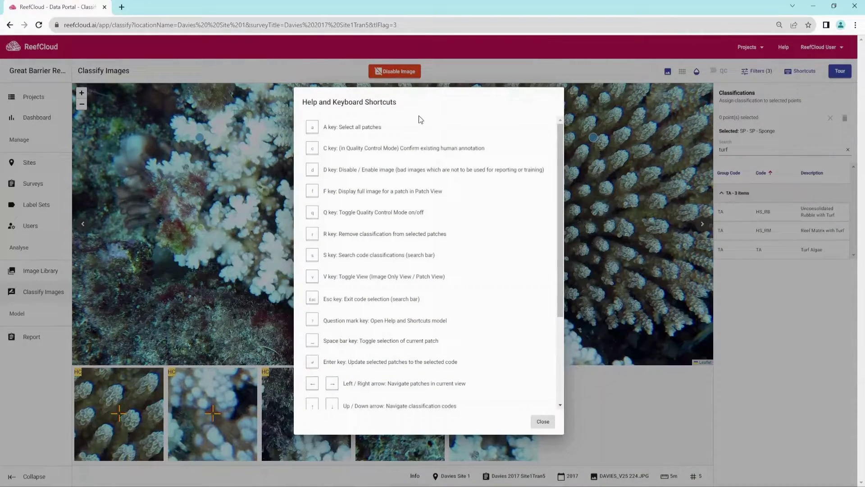
{"action": "scroll", "coordinate": [418, 116], "scroll_direction": "up", "scroll_amount": 5}
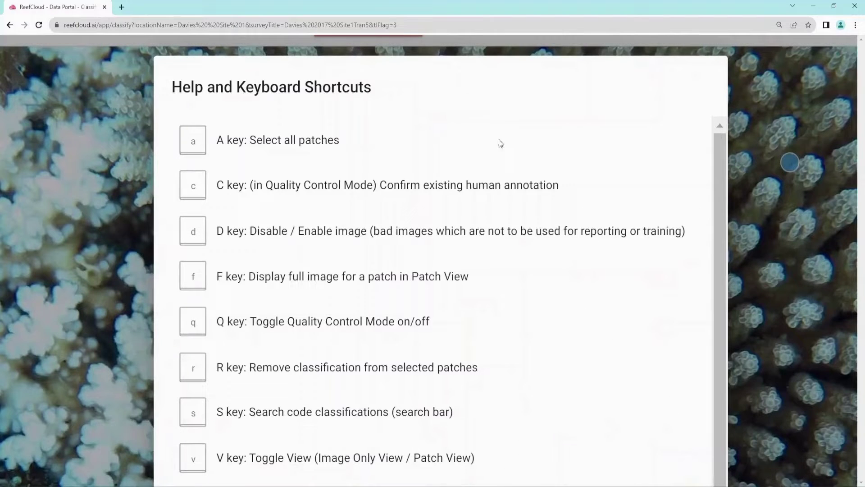
{"action": "left_click_drag", "start_coordinate": [717, 178], "coordinate": [707, 364]}
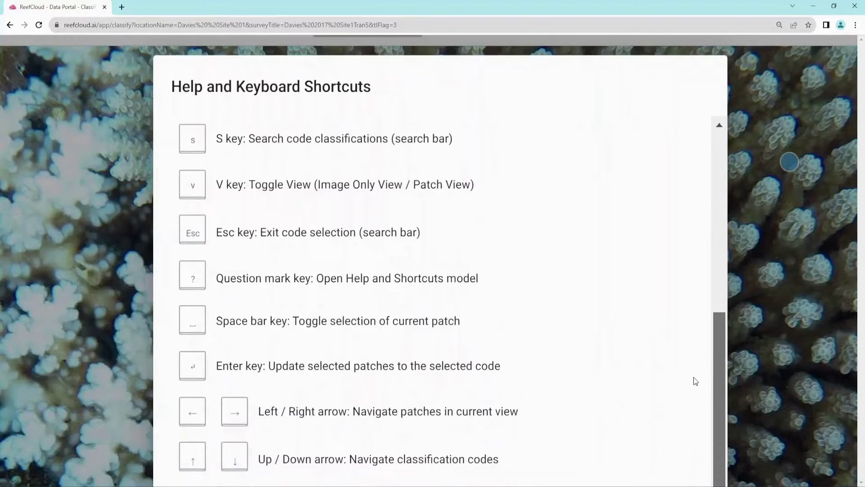
{"action": "scroll", "coordinate": [692, 380], "scroll_direction": "down", "scroll_amount": 1}
{"action": "scroll", "coordinate": [691, 381], "scroll_direction": "down", "scroll_amount": 5}
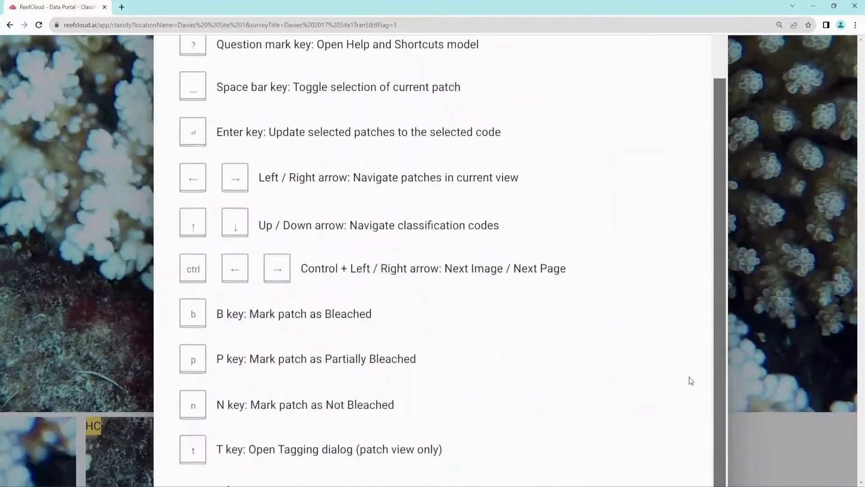
{"action": "scroll", "coordinate": [691, 381], "scroll_direction": "down", "scroll_amount": 3}
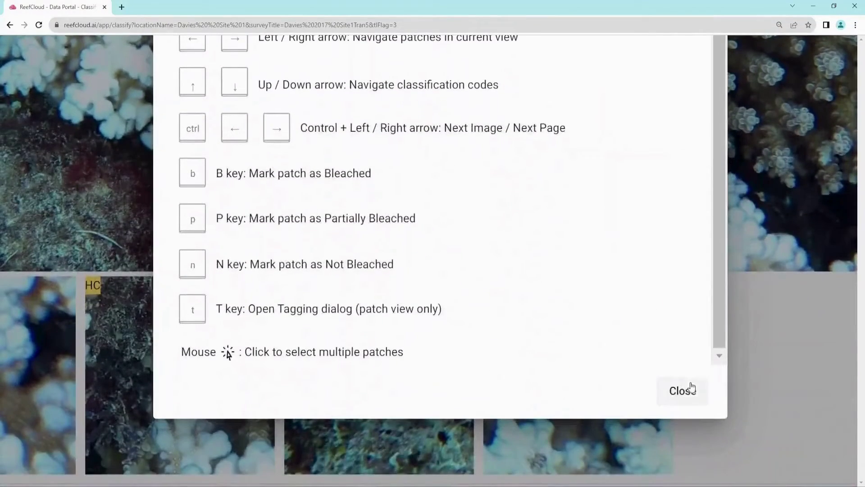
{"action": "left_click", "coordinate": [689, 392]}
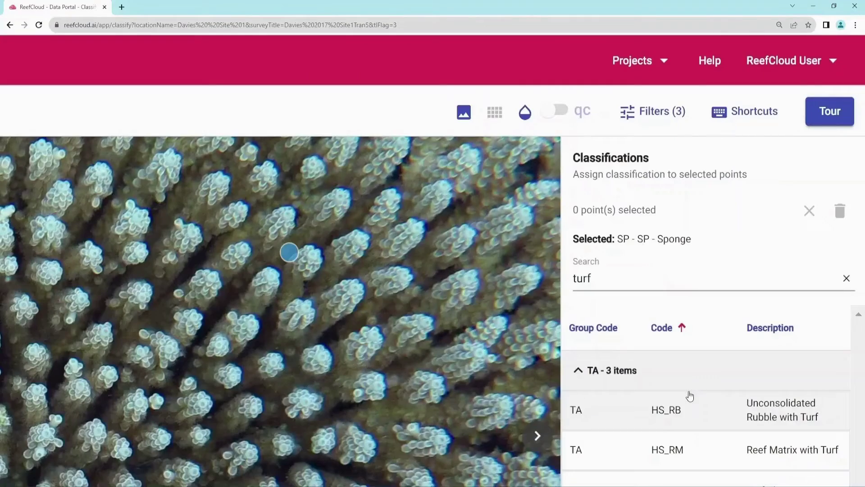
- Zoom the page out, then uncheck Only Show Editable Points and reapply the filter
{"action": "key", "text": "ctrl+minus"}
{"action": "key", "text": "ctrl+minus"}
{"action": "key", "text": "ctrl+minus"}
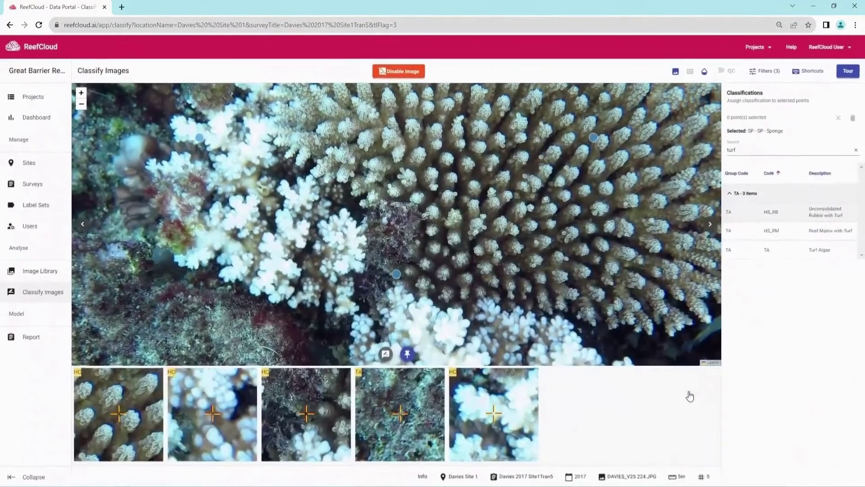
{"action": "left_click", "coordinate": [776, 171]}
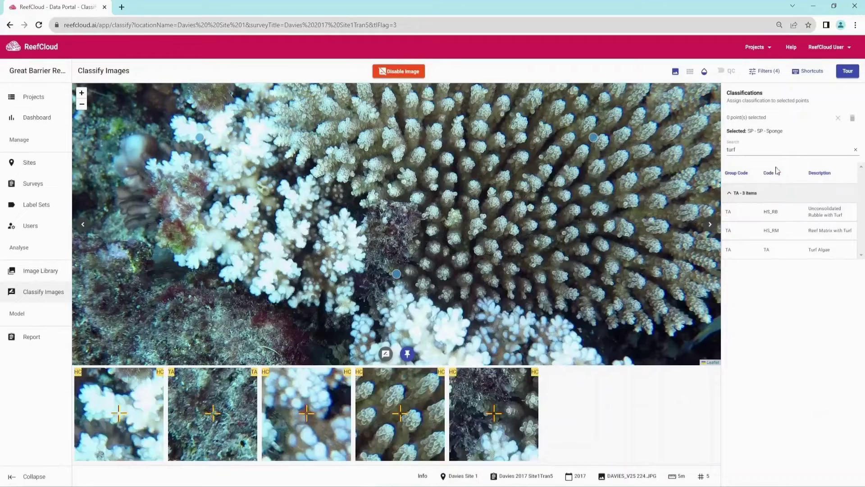
{"action": "left_click", "coordinate": [765, 72]}
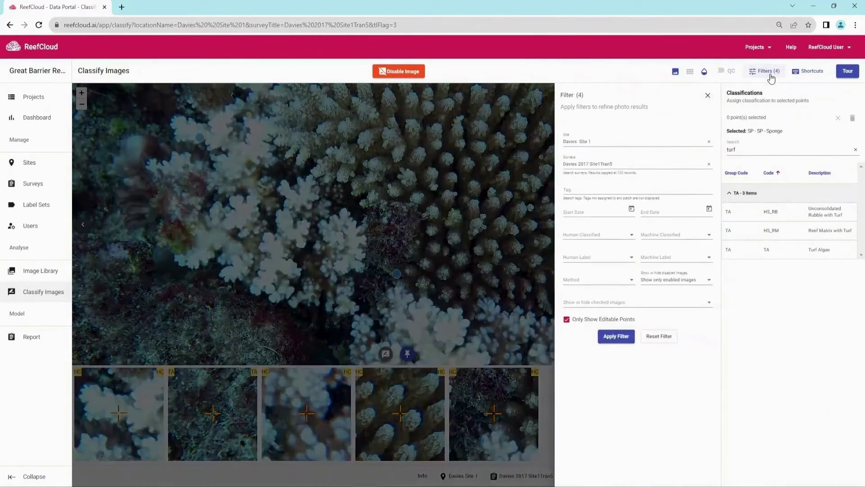
{"action": "left_click", "coordinate": [613, 323]}
{"action": "left_click", "coordinate": [617, 338]}
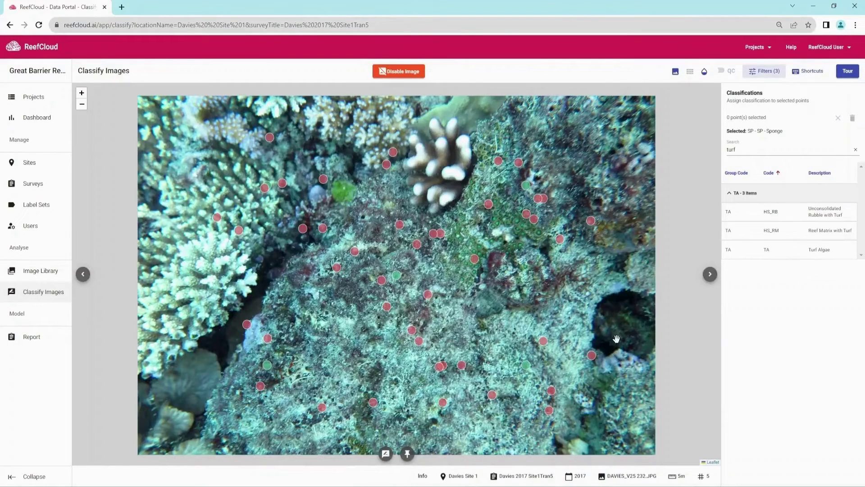
- Open the project Dashboard showing 7 sites, 277 images and the Davies Site 1 Hard Coral Cover chart
{"action": "mouse_move", "coordinate": [593, 360]}
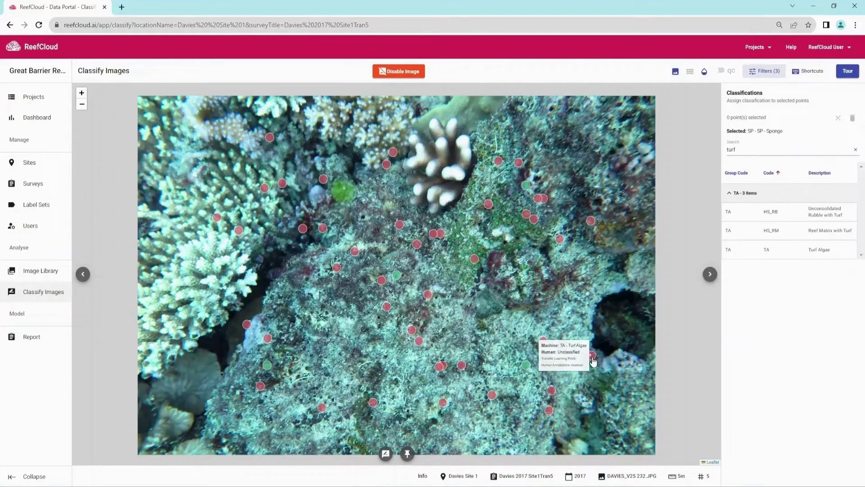
{"action": "mouse_move", "coordinate": [594, 228]}
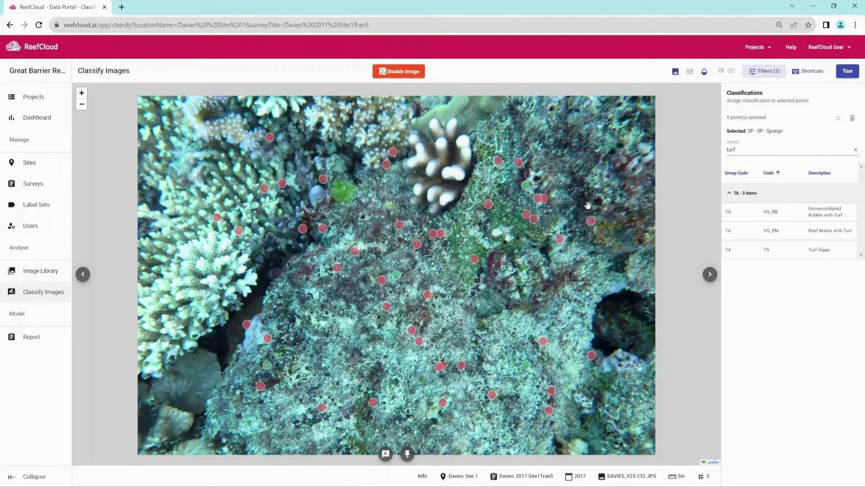
{"action": "mouse_move", "coordinate": [391, 155]}
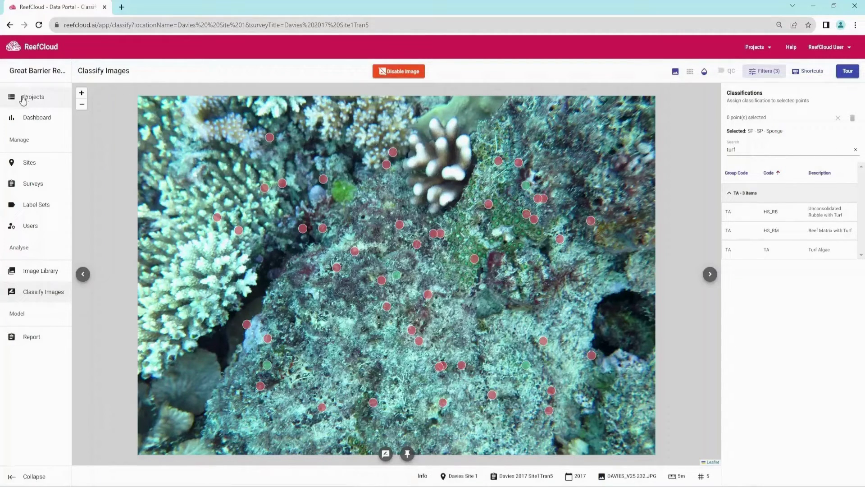
{"action": "left_click", "coordinate": [27, 120]}
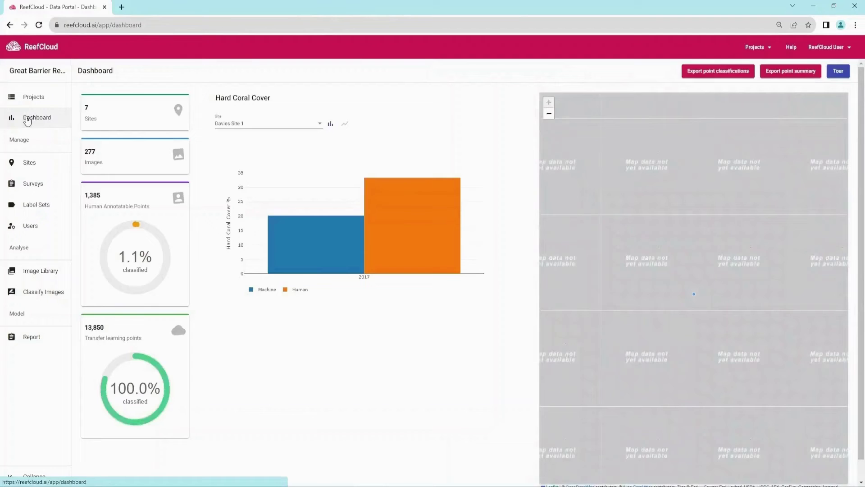